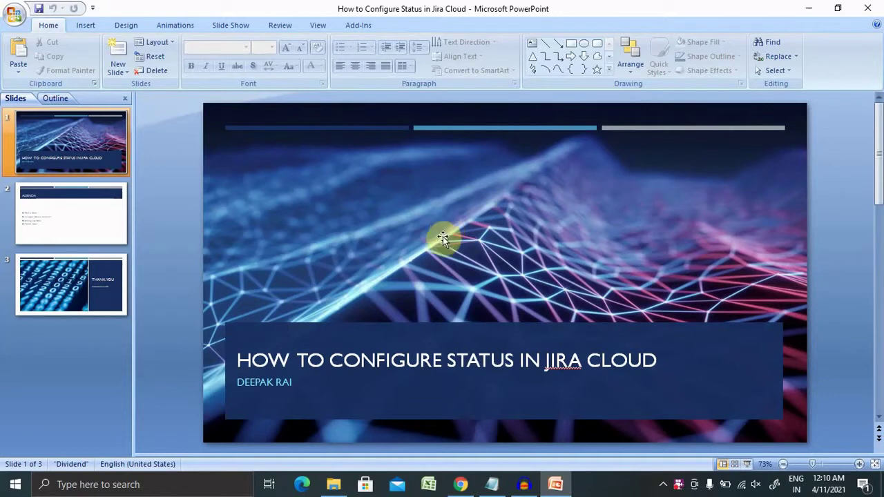
# Show the Agenda slide (slide 2) with its four Jira Cloud status topics
pyautogui.click(84, 214)
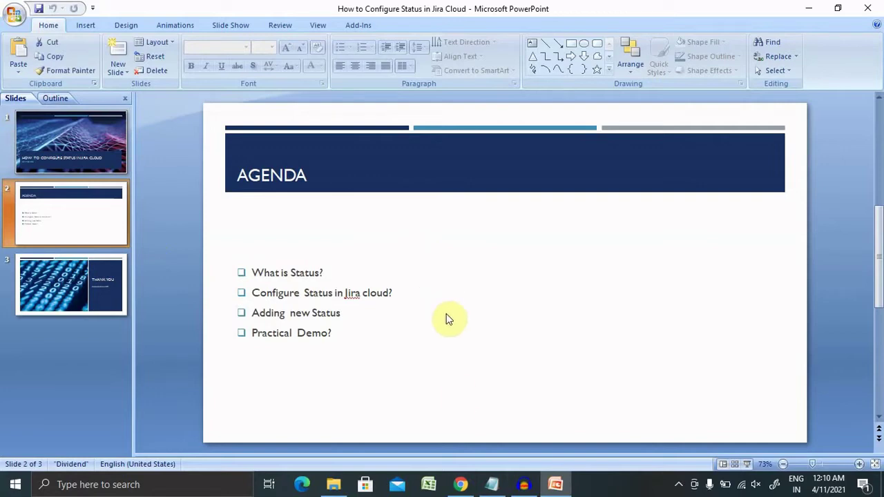
pyautogui.click(460, 484)
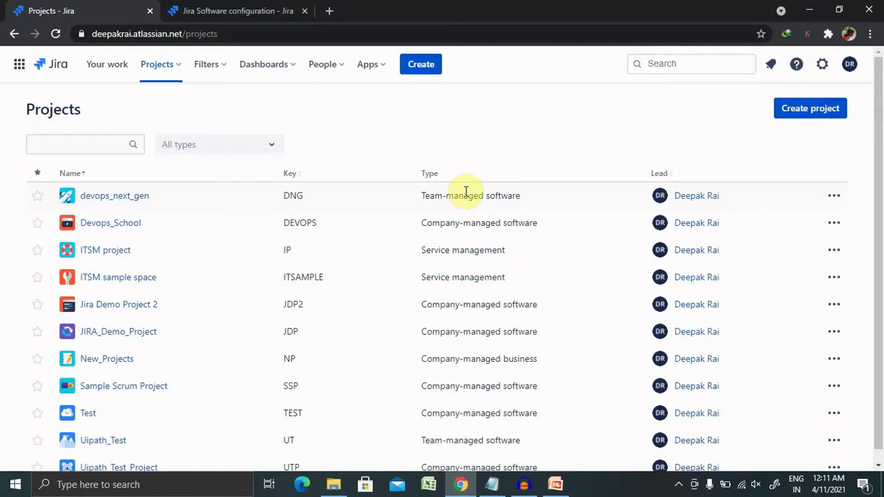
# Go through Jira Settings > Issues to the Statuses admin page
pyautogui.click(823, 69)
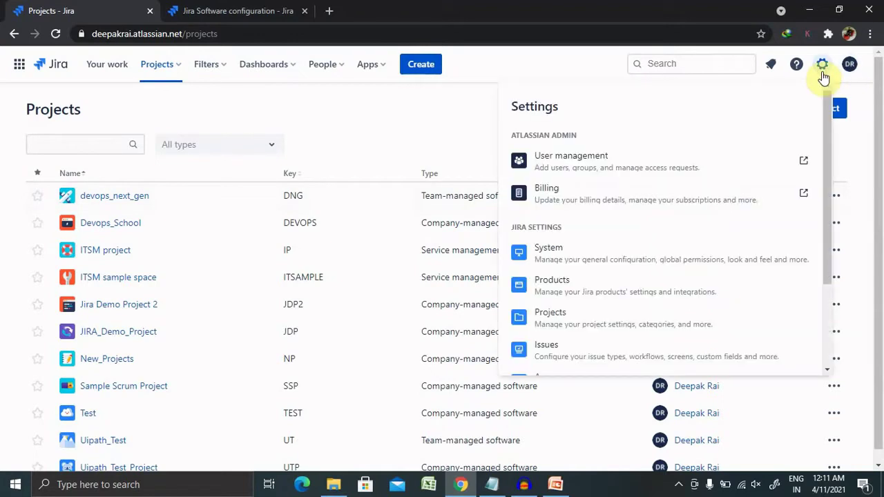
pyautogui.click(561, 348)
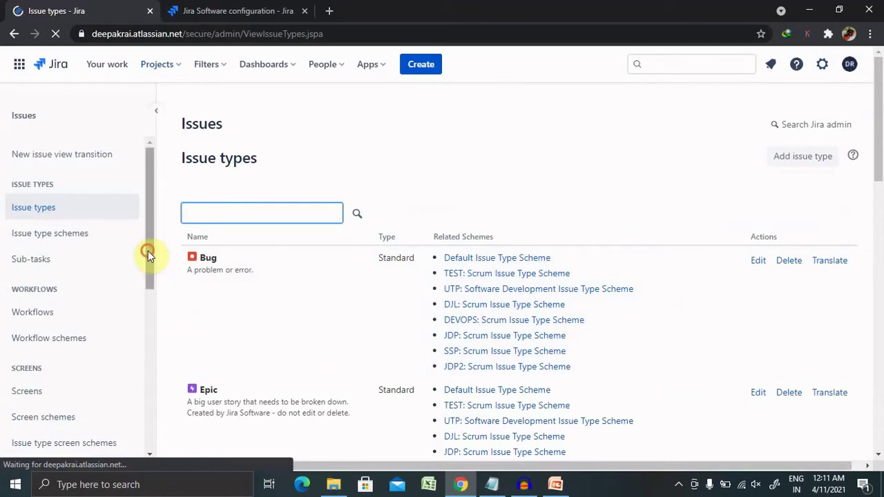
pyautogui.moveTo(148, 251); pyautogui.dragTo(152, 403)
pyautogui.click(63, 349)
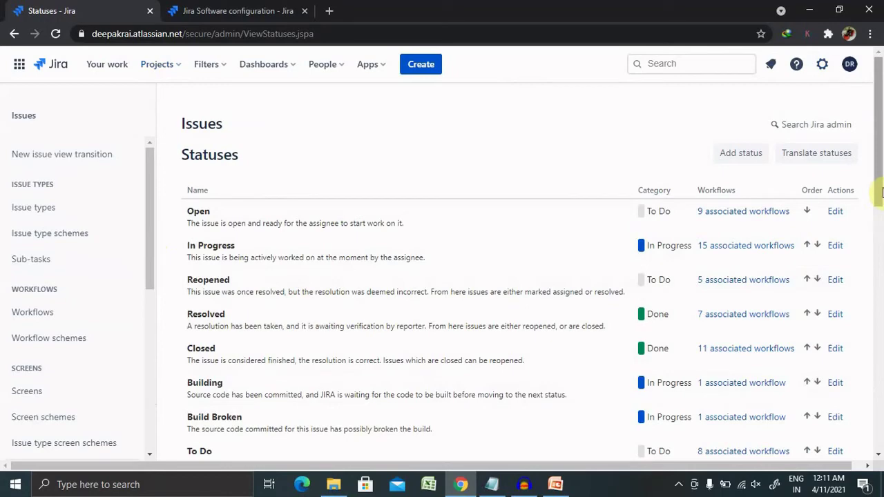
pyautogui.moveTo(881, 193)
pyautogui.mouseDown()
pyautogui.moveTo(878, 416)
pyautogui.moveTo(832, 183)
pyautogui.mouseUp()
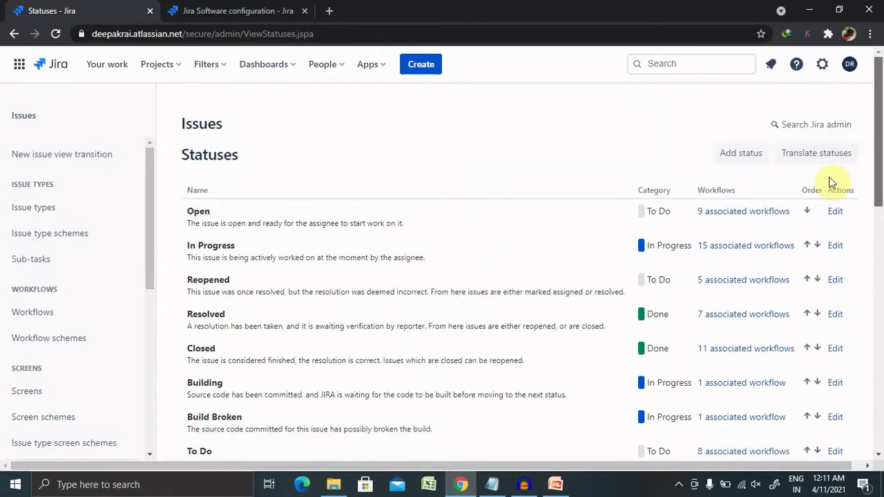
# Fill in a new status: name 'New Status', description 'Test', category To Do, default icon
pyautogui.click(742, 158)
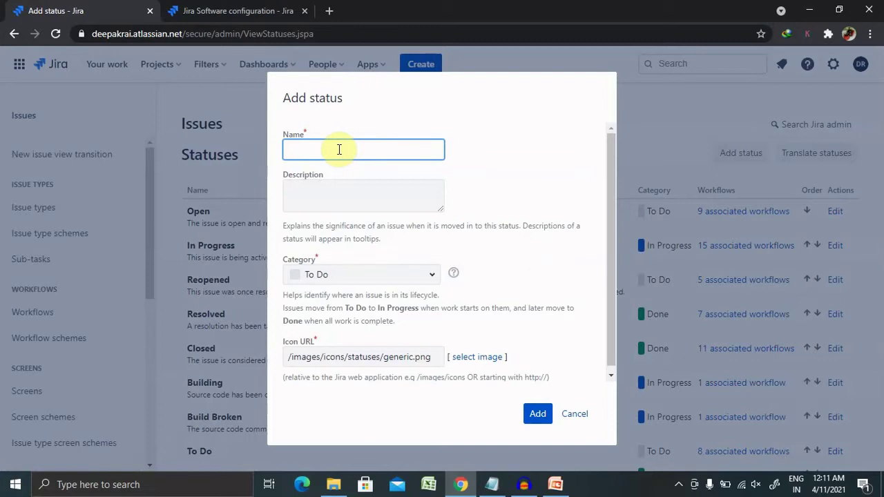
pyautogui.write('Ne')
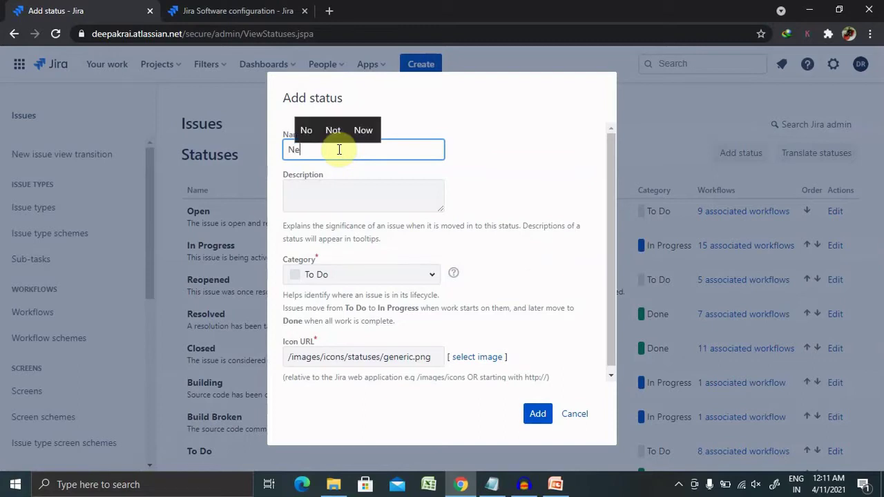
pyautogui.write('w Sta')
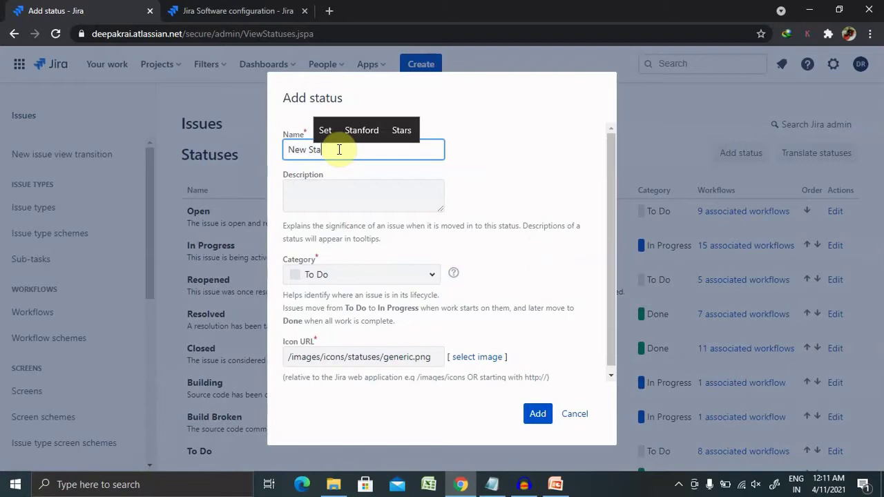
pyautogui.write('tus')
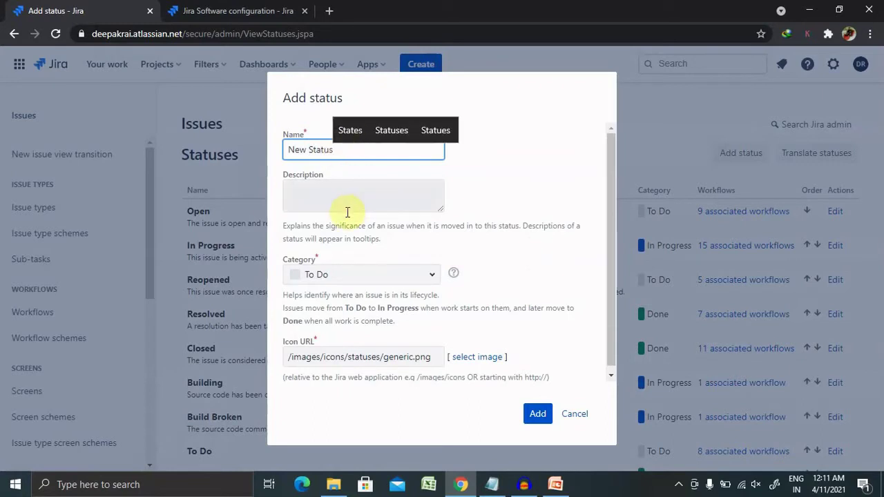
pyautogui.click(347, 205)
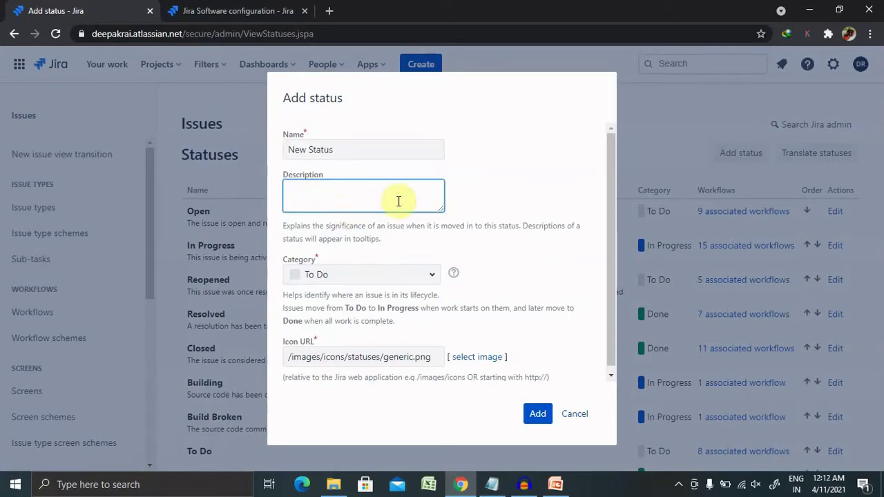
pyautogui.write('Te')
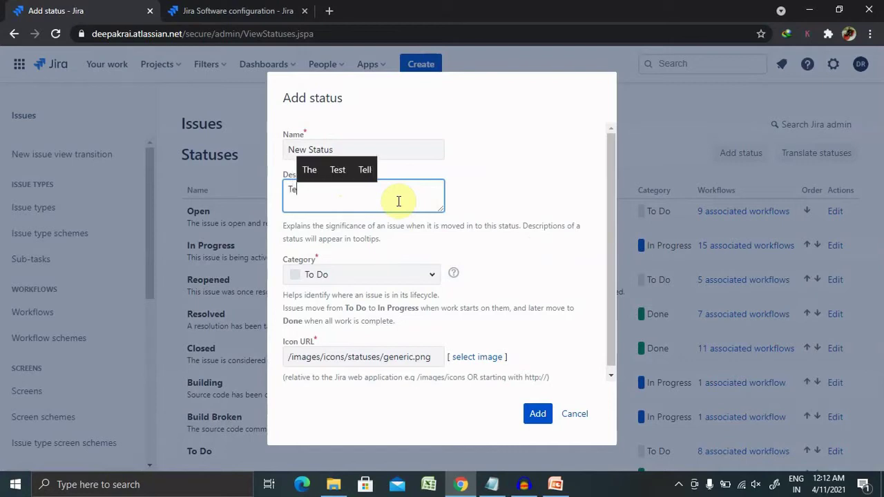
pyautogui.write('st')
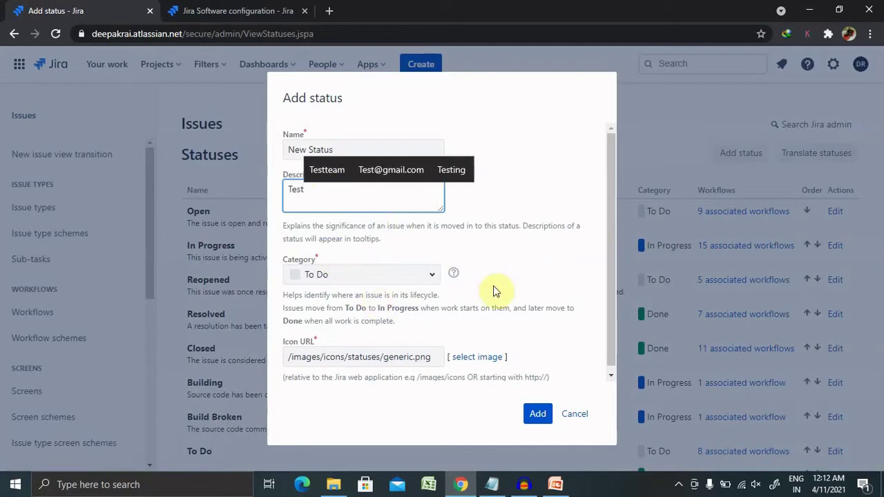
pyautogui.click(432, 277)
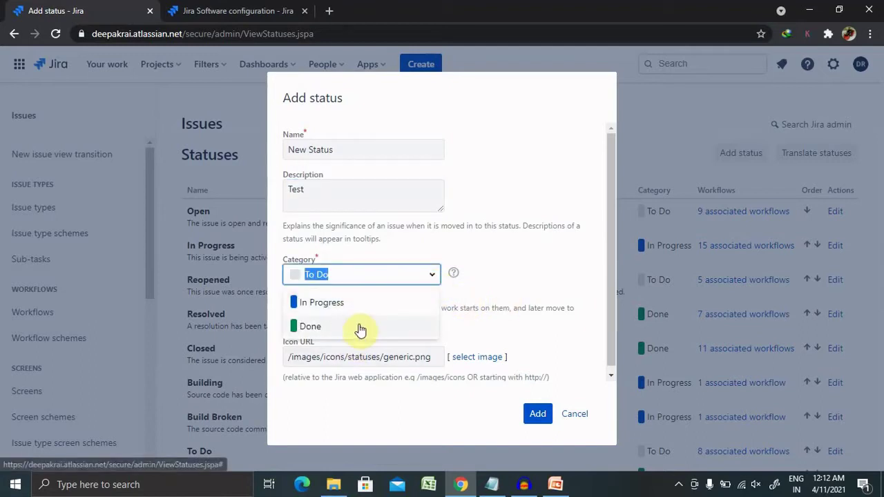
pyautogui.click(503, 270)
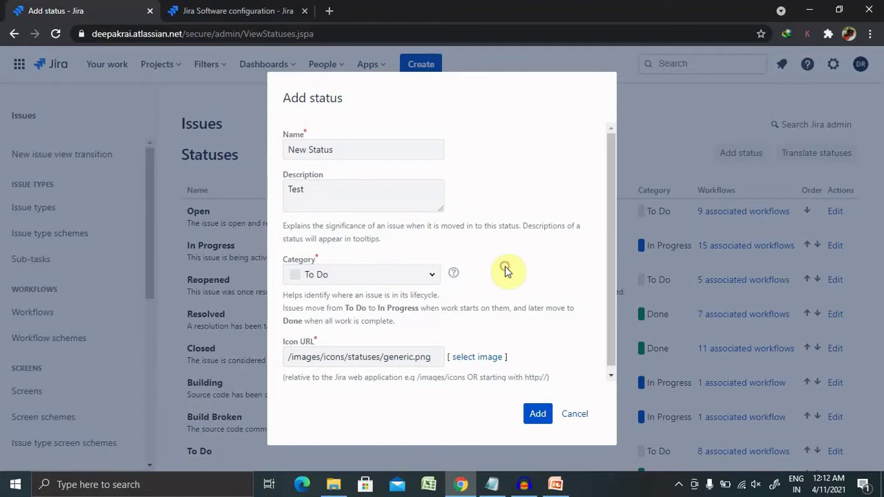
pyautogui.scroll(-1, 610, 256)
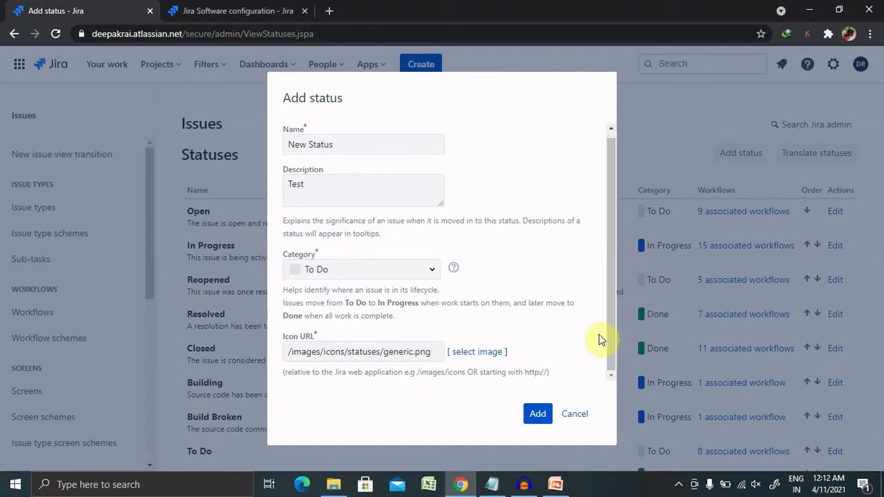
pyautogui.click(487, 353)
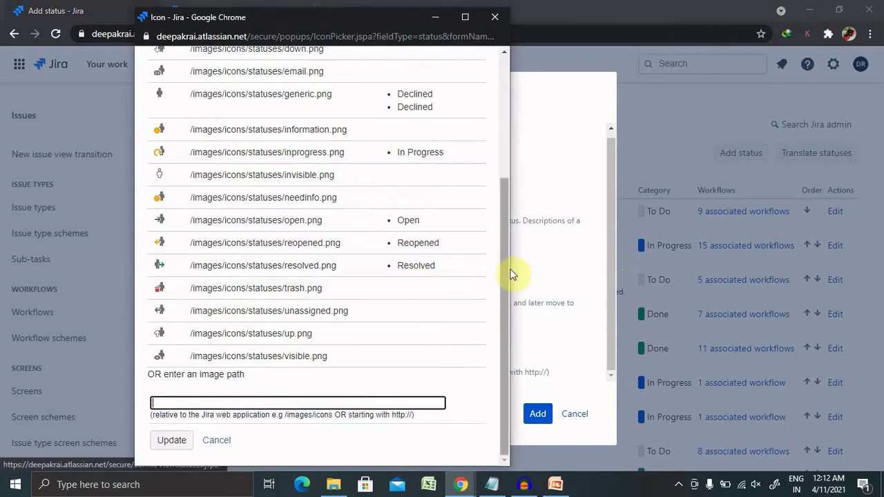
pyautogui.click(219, 442)
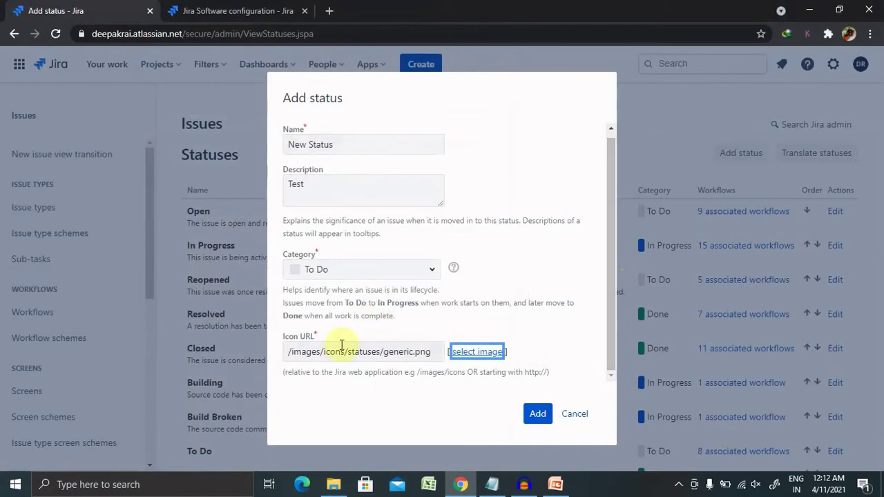
# Save the New Status status, then rename it to 'New Status1'
pyautogui.click(536, 415)
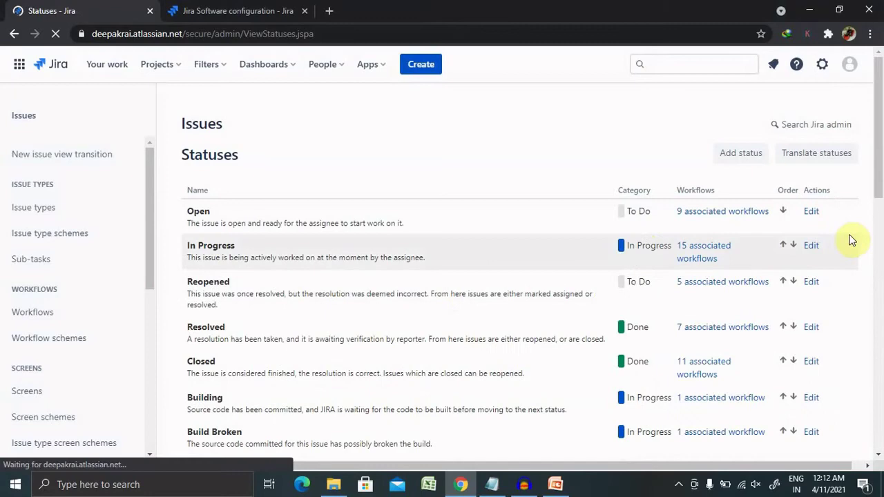
pyautogui.moveTo(880, 168); pyautogui.dragTo(881, 428)
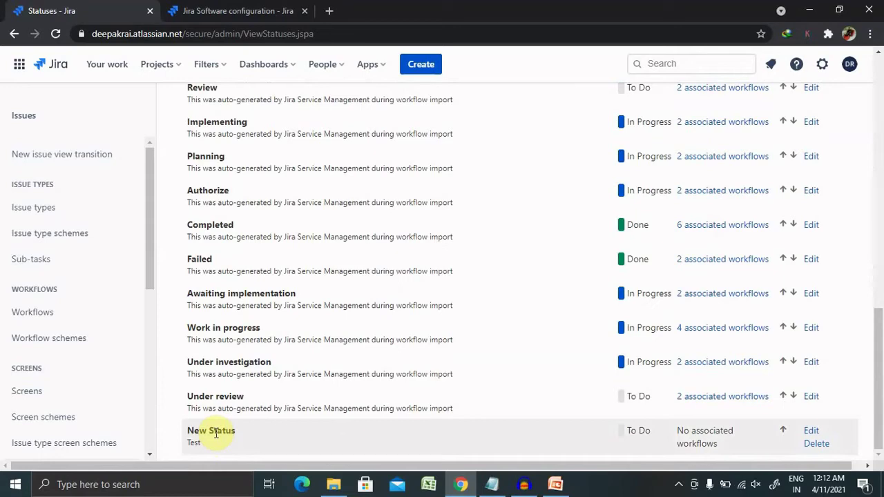
pyautogui.click(811, 431)
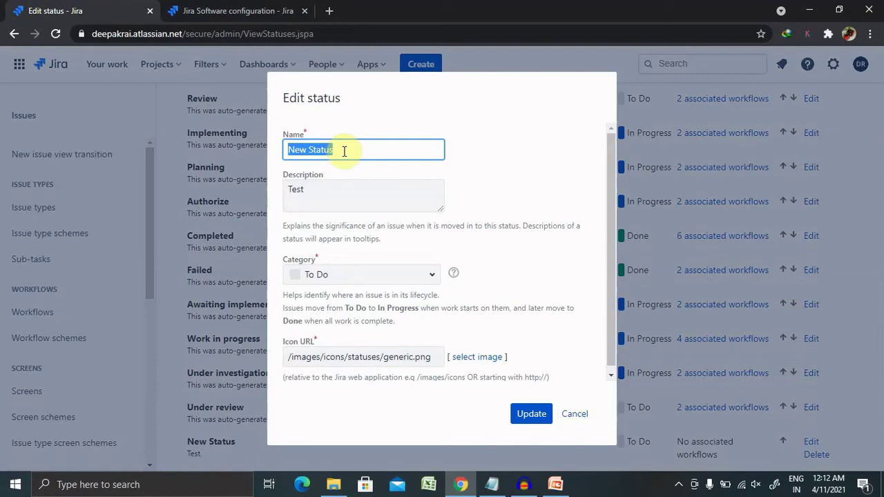
pyautogui.click(343, 150)
pyautogui.write('1')
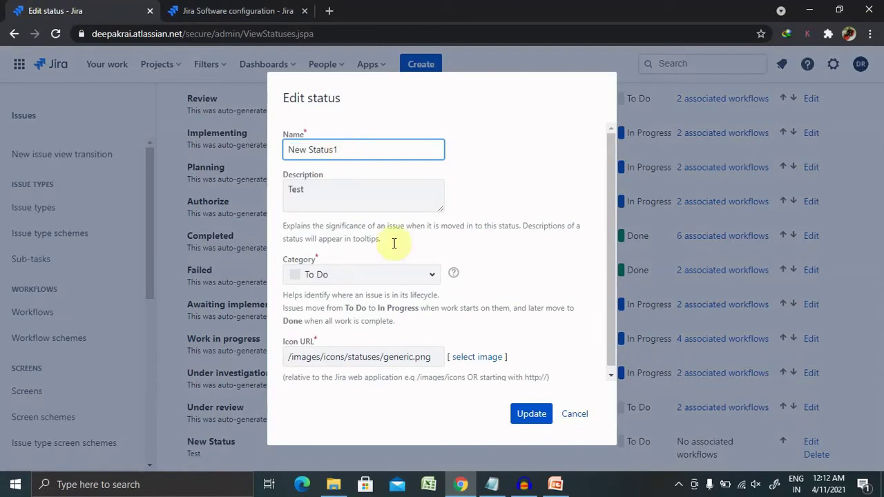
pyautogui.click(533, 415)
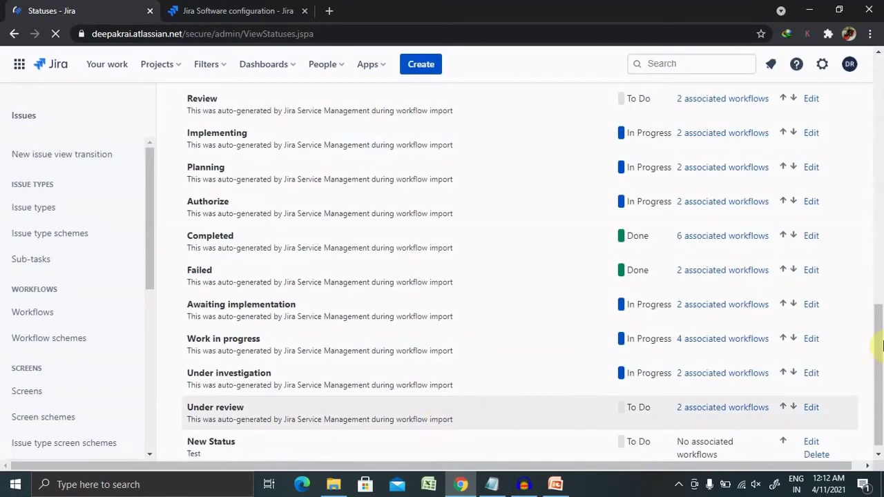
pyautogui.moveTo(880, 347)
pyautogui.mouseDown()
pyautogui.moveTo(882, 180)
pyautogui.moveTo(882, 423)
pyautogui.mouseUp()
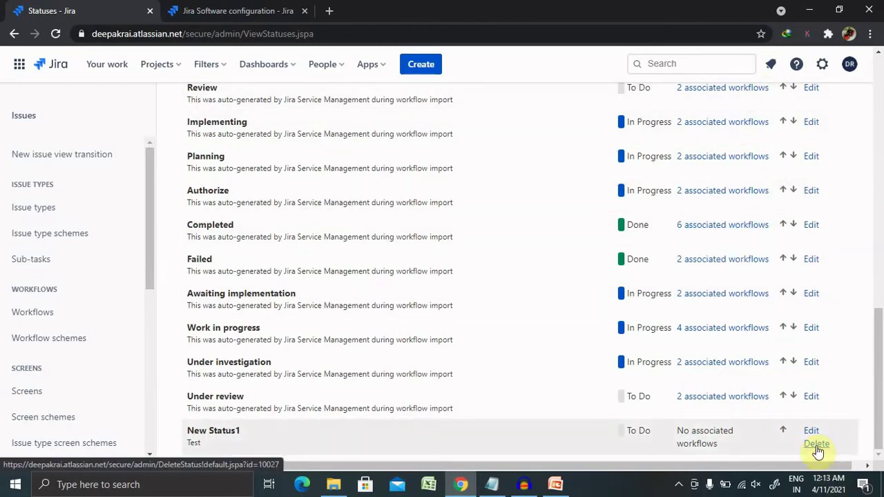
# Delete the New Status1 status and confirm the deletion
pyautogui.click(817, 445)
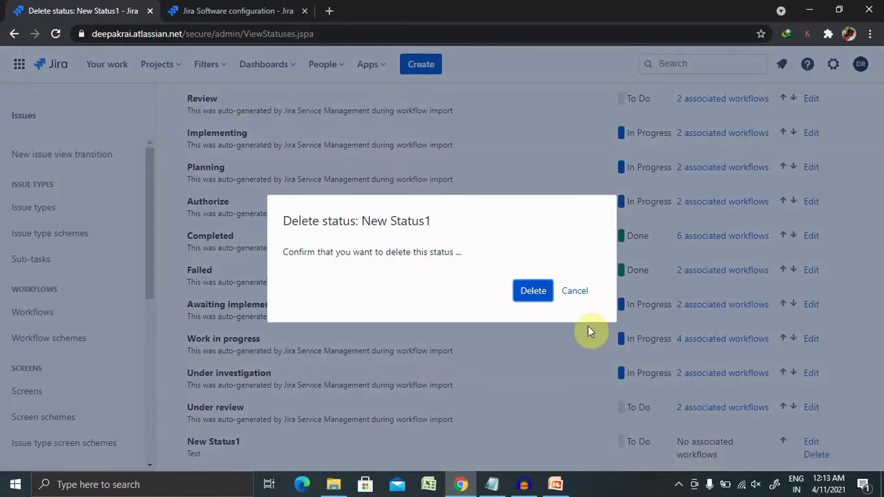
pyautogui.click(529, 290)
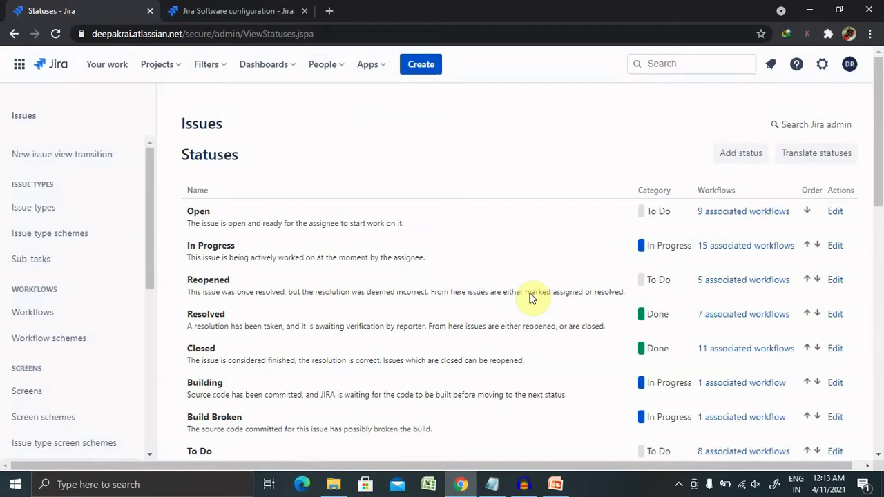
pyautogui.moveTo(879, 187); pyautogui.dragTo(880, 390)
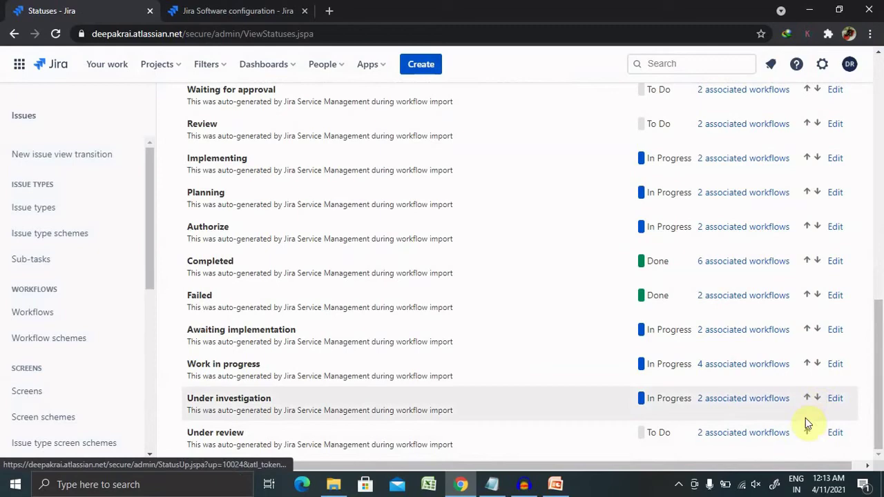
pyautogui.click(806, 433)
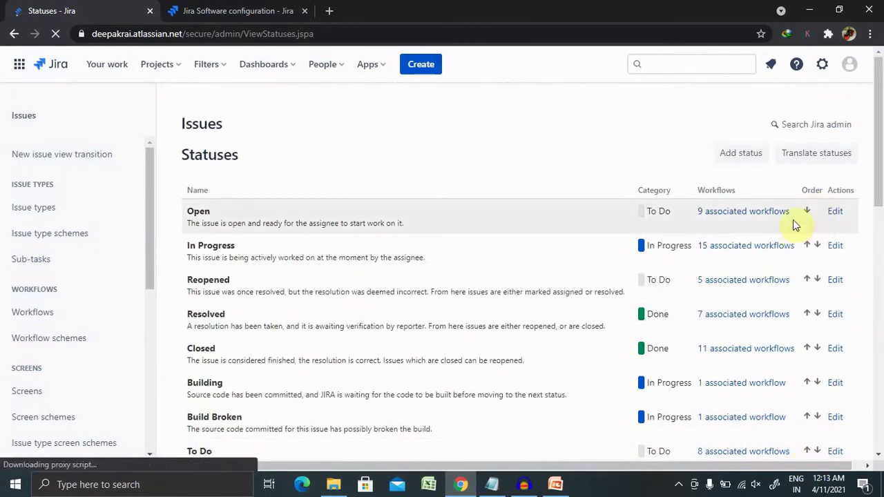
pyautogui.scroll(-5, 787, 311)
pyautogui.scroll(-5, 784, 415)
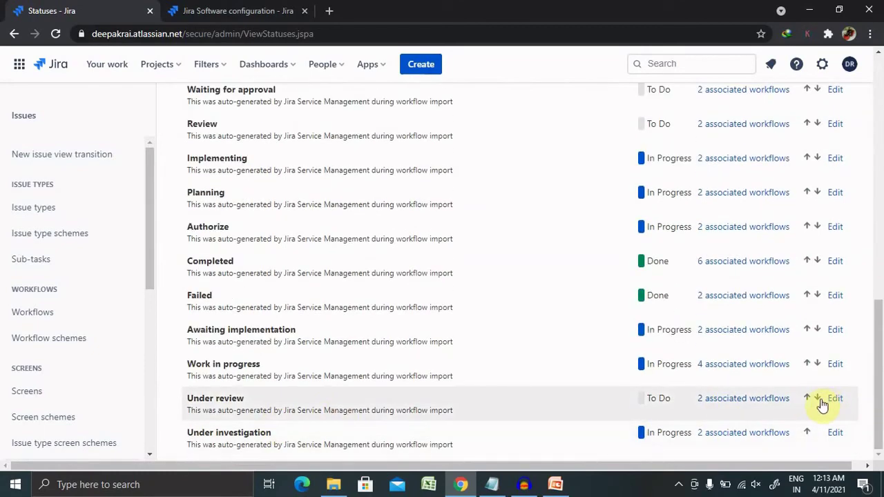
pyautogui.click(818, 400)
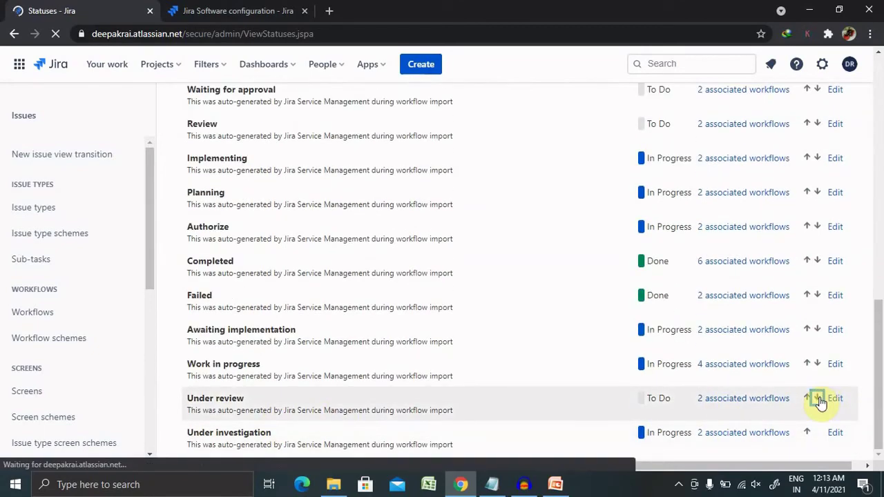
pyautogui.moveTo(880, 181); pyautogui.dragTo(882, 393)
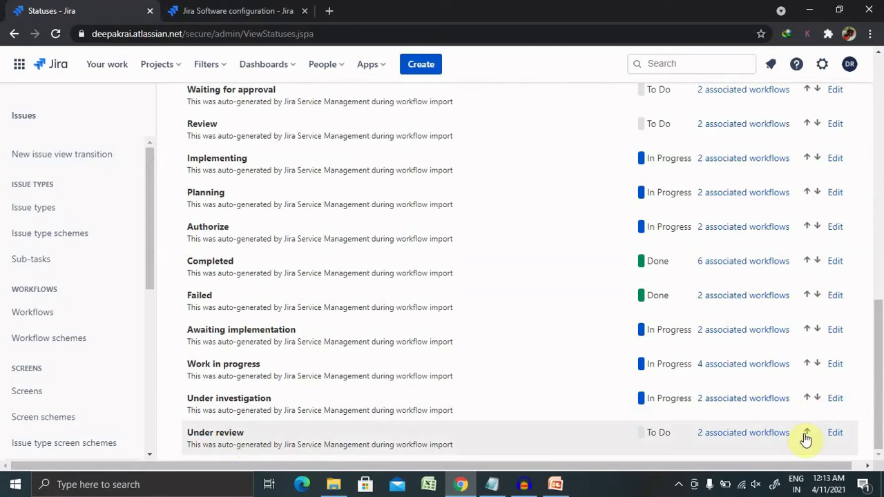
pyautogui.moveTo(877, 325); pyautogui.dragTo(879, 110)
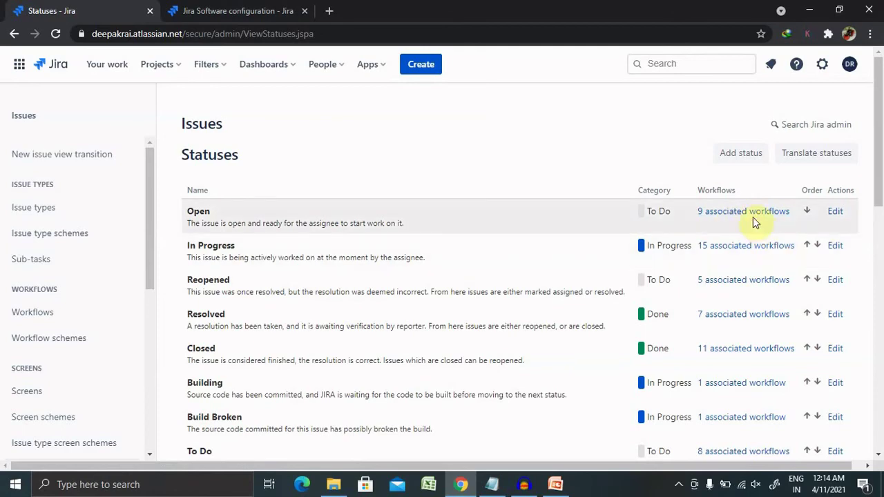
pyautogui.click(755, 214)
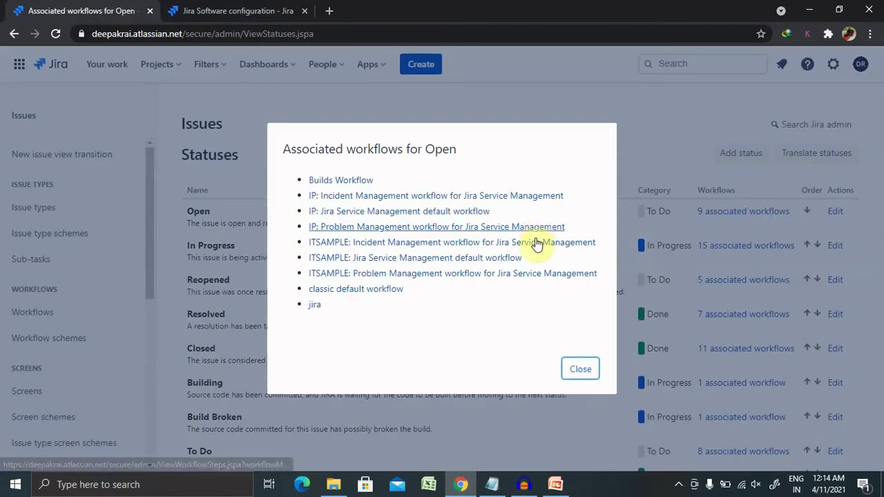
pyautogui.click(578, 371)
pyautogui.moveTo(878, 200)
pyautogui.mouseDown()
pyautogui.moveTo(878, 461)
pyautogui.moveTo(883, 127)
pyautogui.mouseUp()
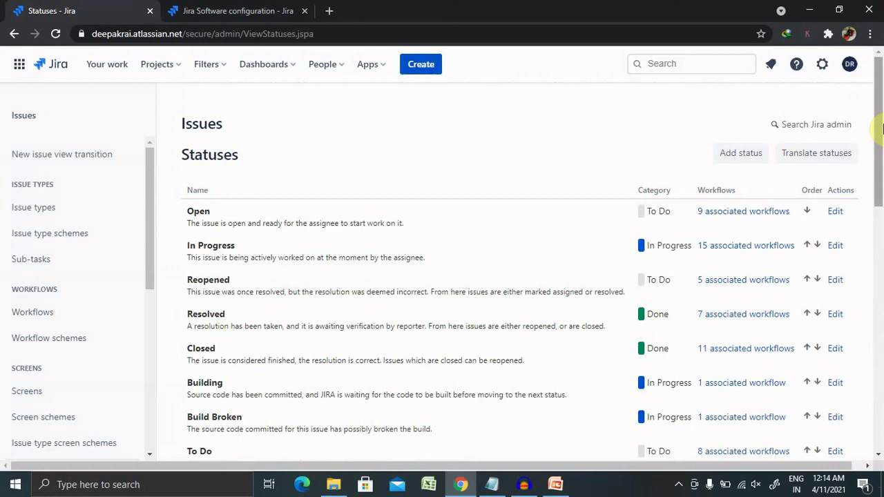
# Return to PowerPoint and display the closing Thank You slide (slide 3)
pyautogui.click(555, 484)
pyautogui.click(47, 285)
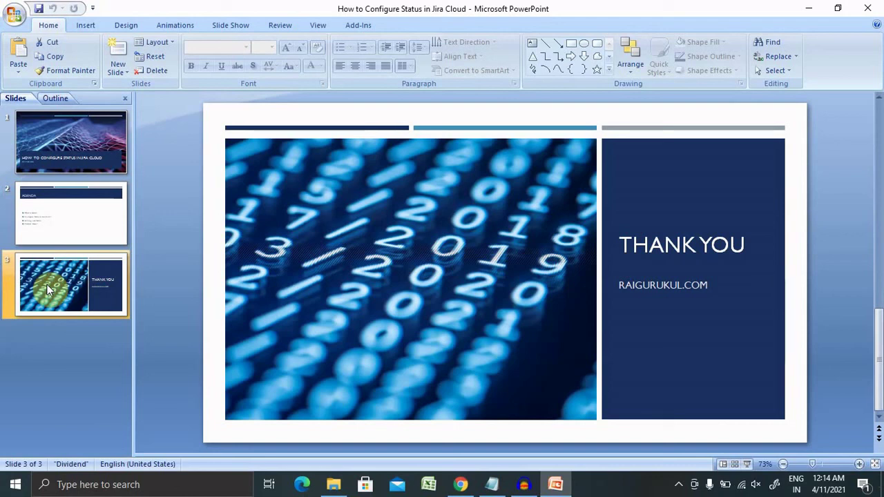
pyautogui.click(678, 484)
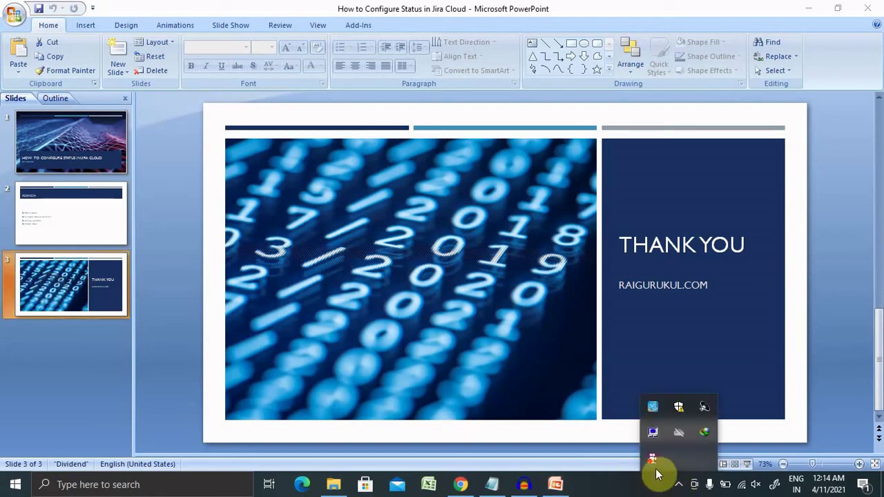